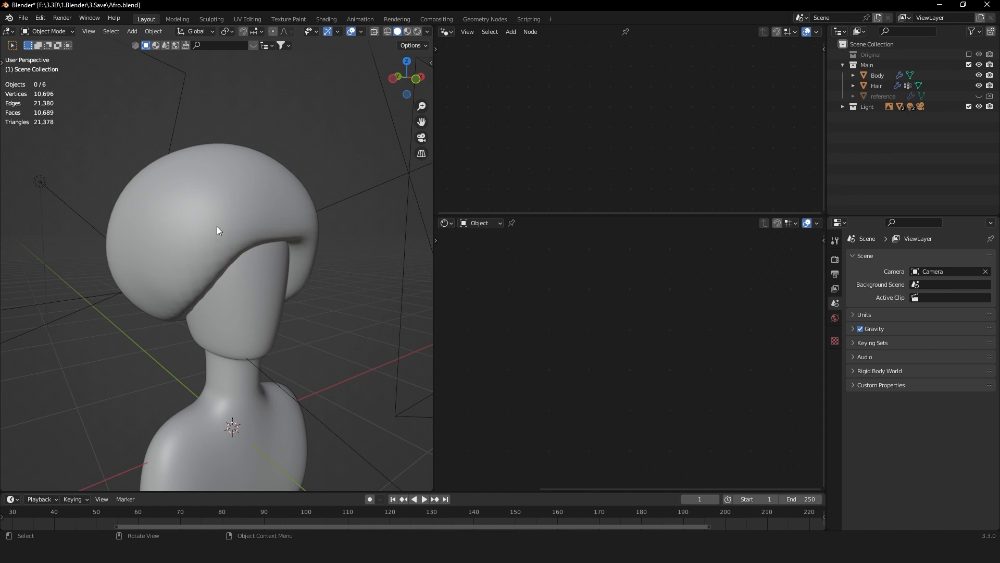
Select the Hair cap object on the mannequin head in the viewport
click(249, 212)
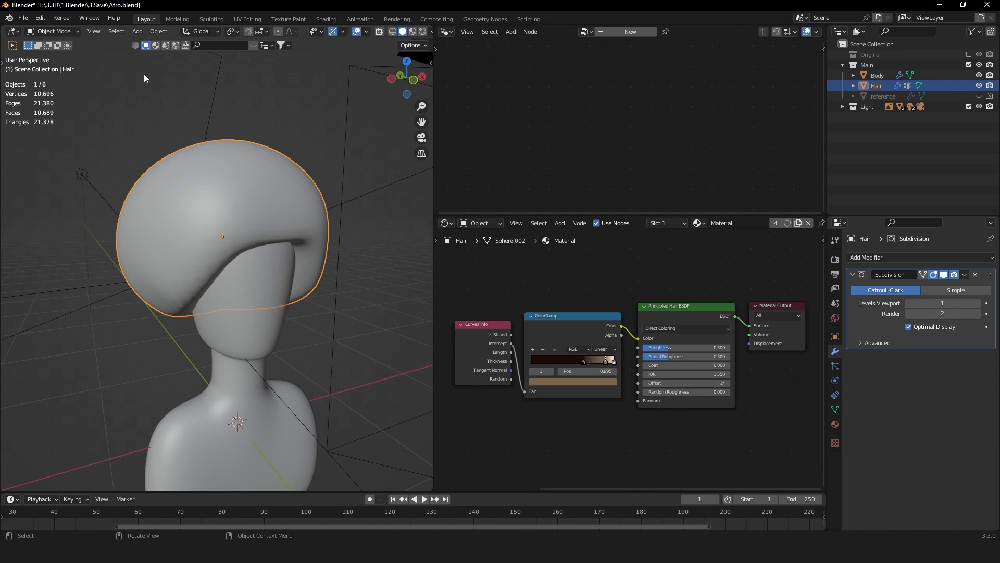
Add an Empty Hair curves object and enter Sculpt Mode on it
click(140, 32)
mouse_move(153, 54)
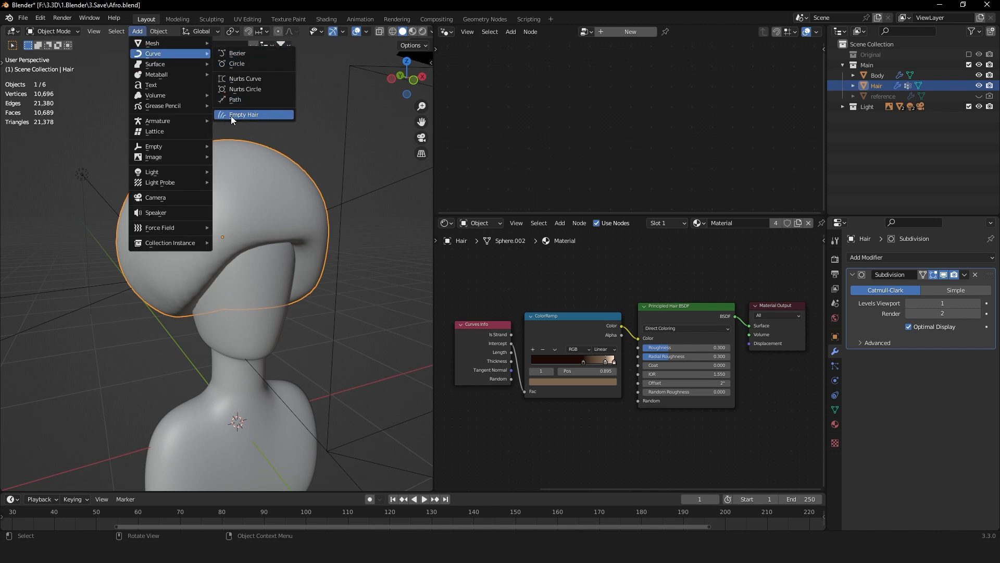
click(262, 114)
click(68, 34)
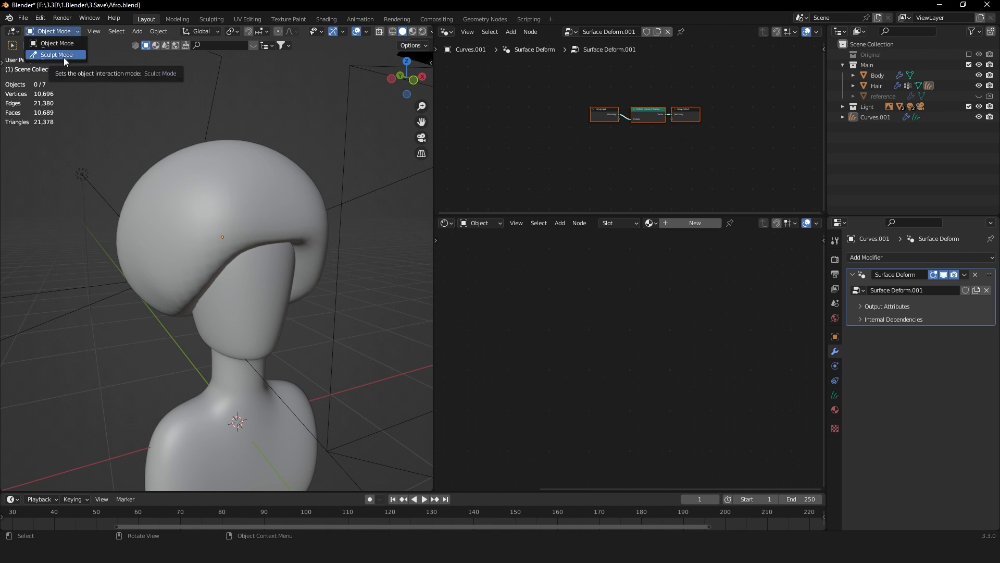
click(63, 58)
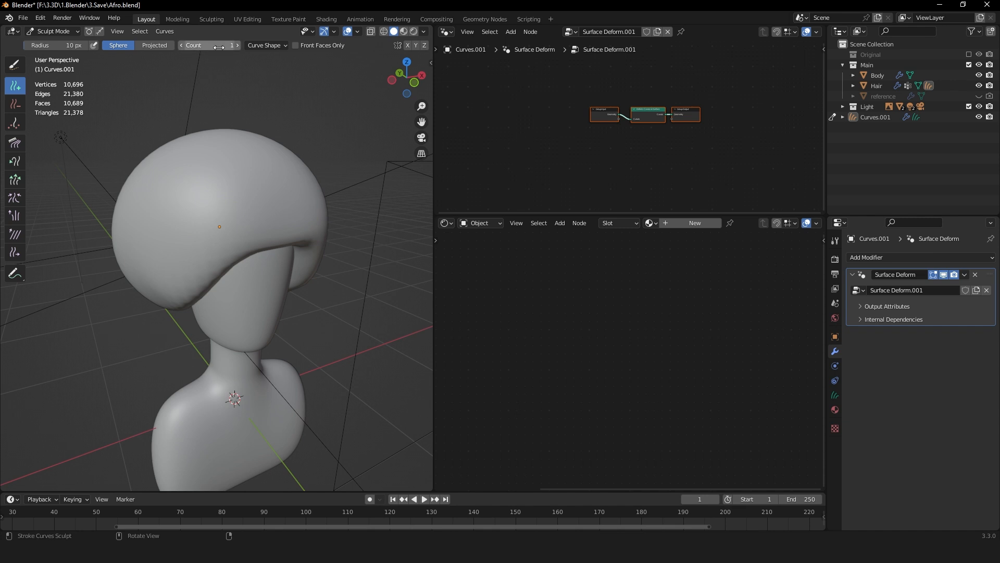
Grow strands over the head with the Add brush at count 10, radius 100 px
click(212, 46)
text(0)
click(53, 45)
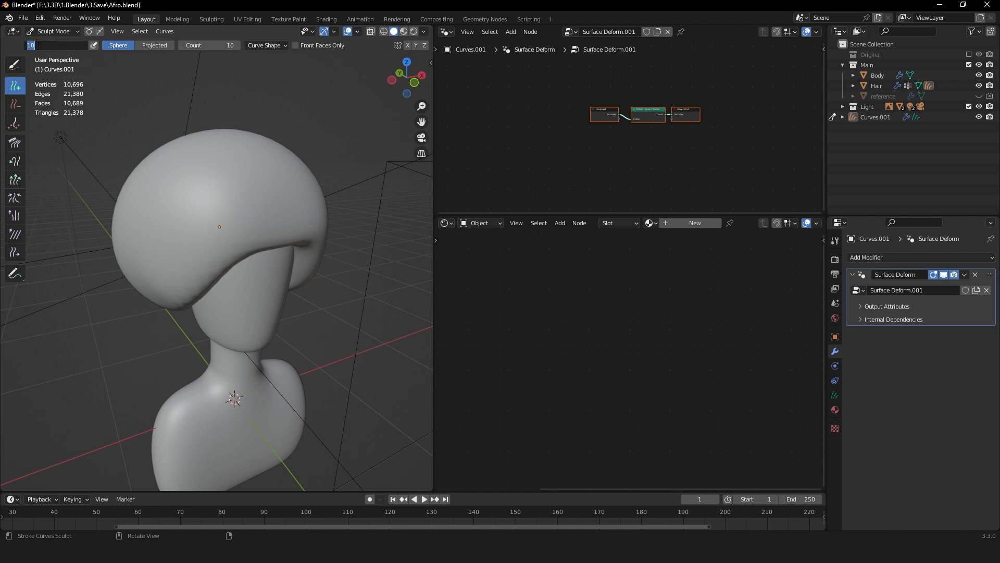
text(100)
key(Return)
middle_drag(235, 274, 266, 266)
mouse_move(293, 181)
mouse_down()
mouse_move(133, 207)
mouse_move(206, 150)
mouse_move(263, 145)
mouse_move(267, 193)
mouse_move(297, 218)
mouse_up()
mouse_move(316, 229)
middle_down()
mouse_move(245, 215)
mouse_move(289, 144)
mouse_move(234, 181)
mouse_move(237, 316)
mouse_move(267, 254)
middle_up()
scroll(290, 144, up, 3)
scroll(268, 255, up, 3)
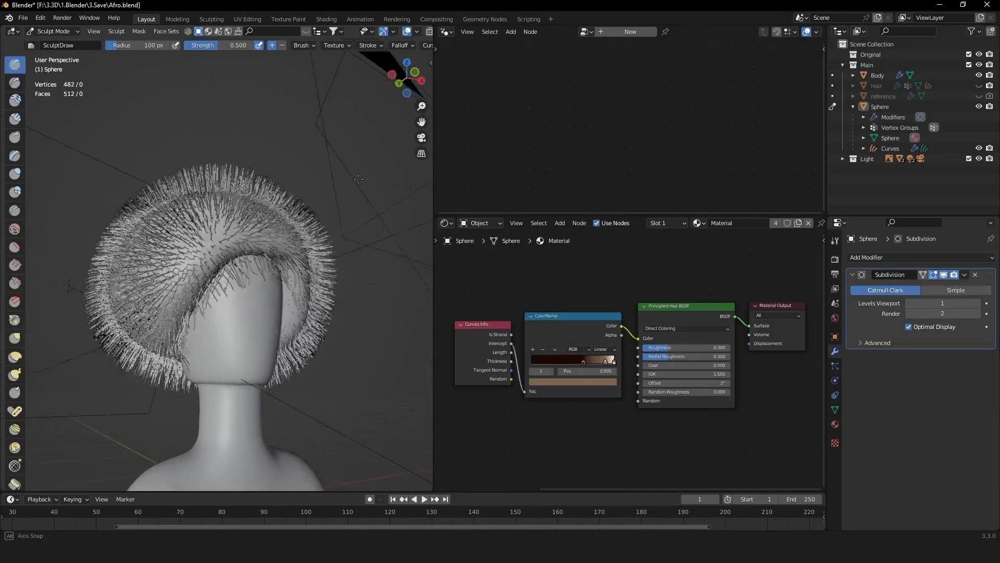
middle_drag(358, 179, 329, 203)
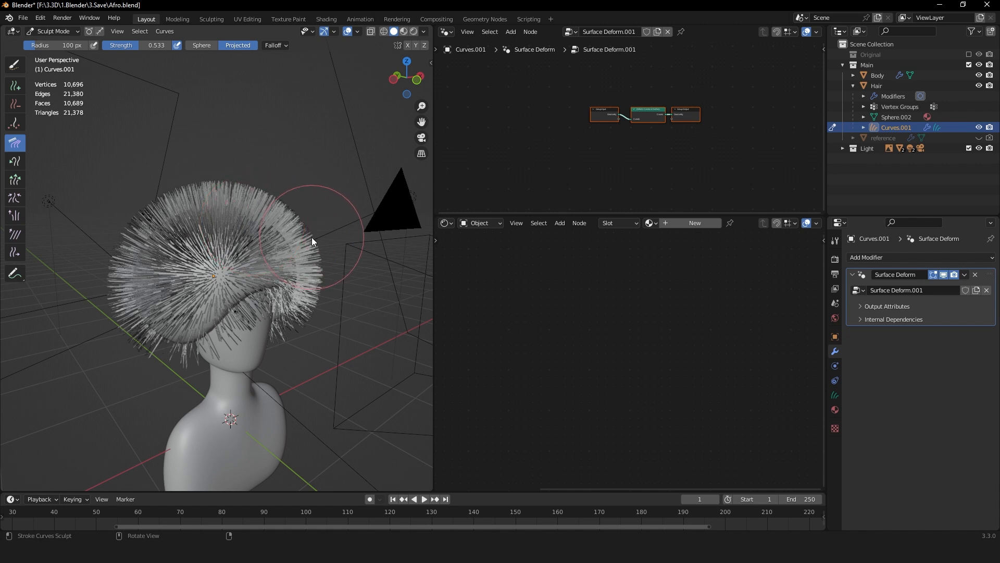
scroll(312, 237, up, 3)
Comb the left-side strands outward with the brush enlarged to 282 px
key(f)
click(223, 193)
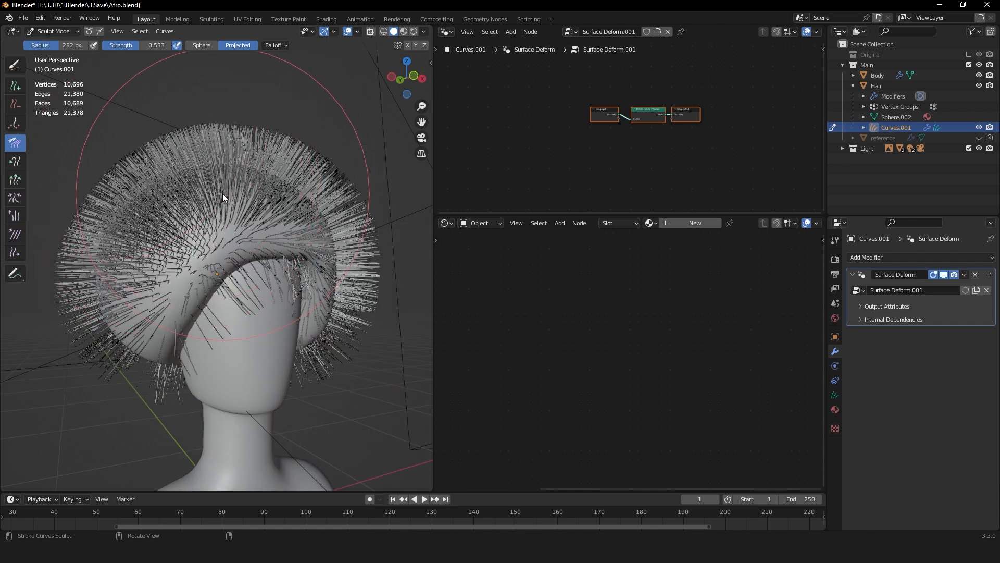
mouse_move(188, 195)
mouse_down()
mouse_move(176, 248)
mouse_move(292, 220)
mouse_up()
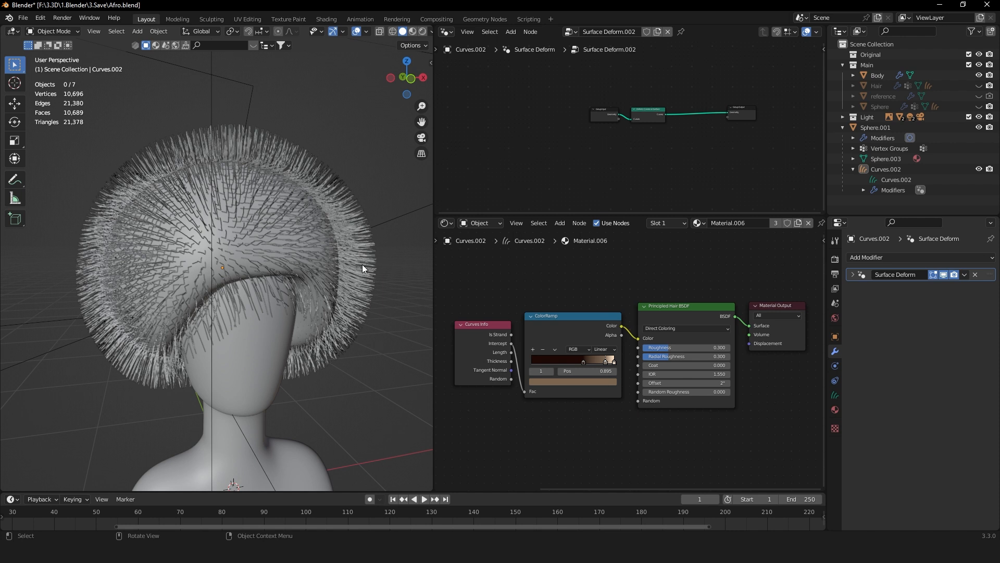
Select the Curves.002 hair object to give it geometry-node modifiers
click(362, 265)
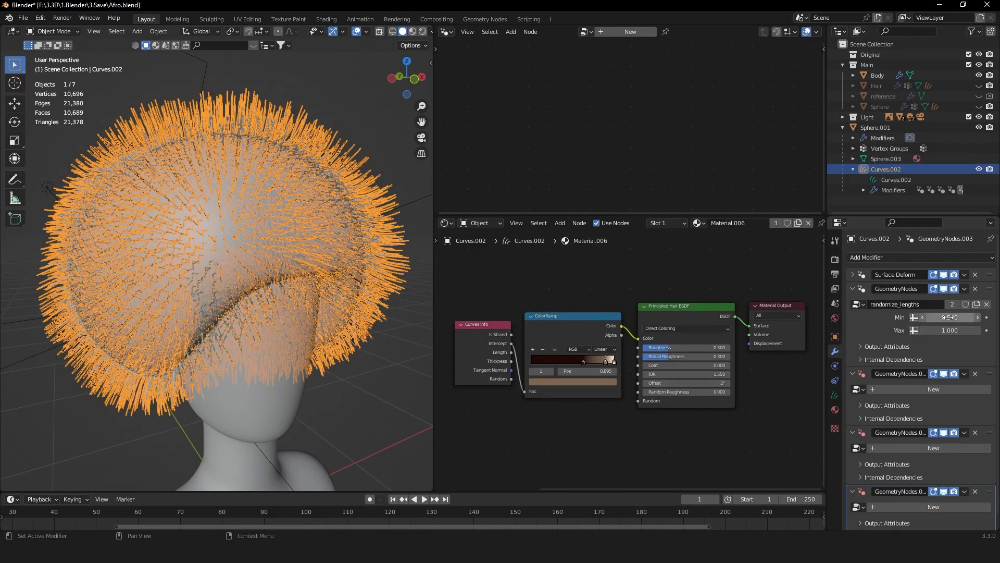
Lower randomize_lengths minimum to 0.4 and link Hair Noise in the next modifier
double_click(937, 318)
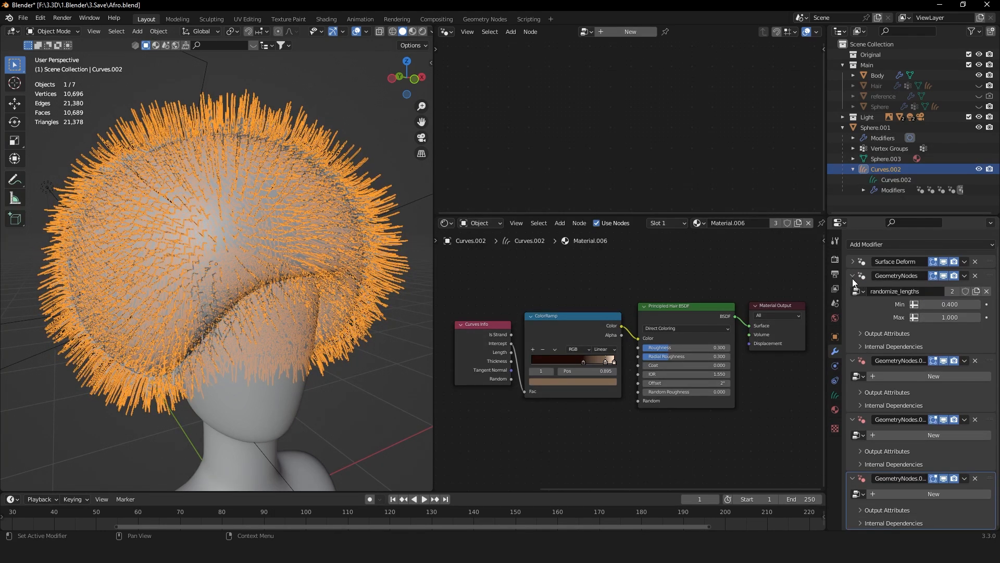
click(852, 288)
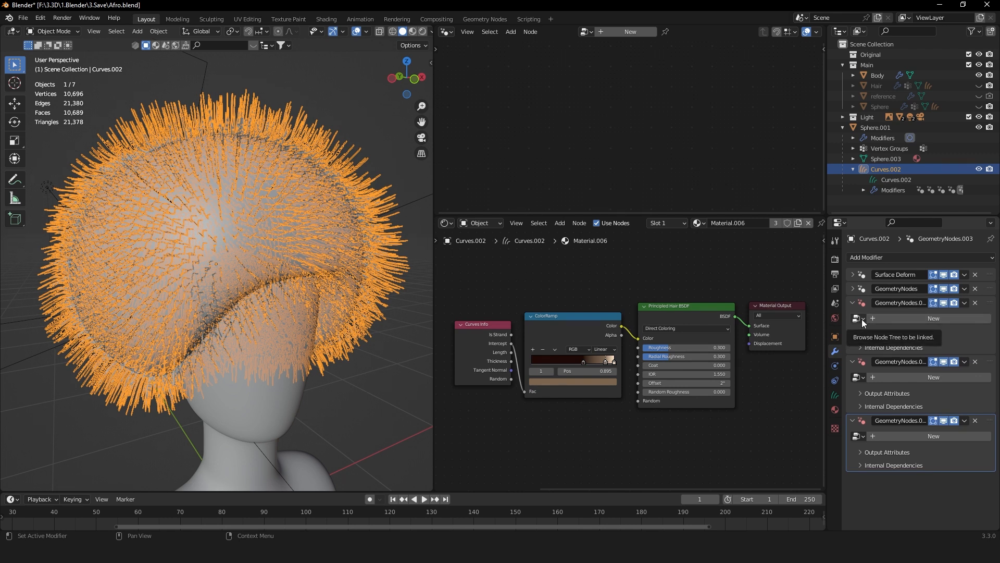
click(863, 319)
click(885, 337)
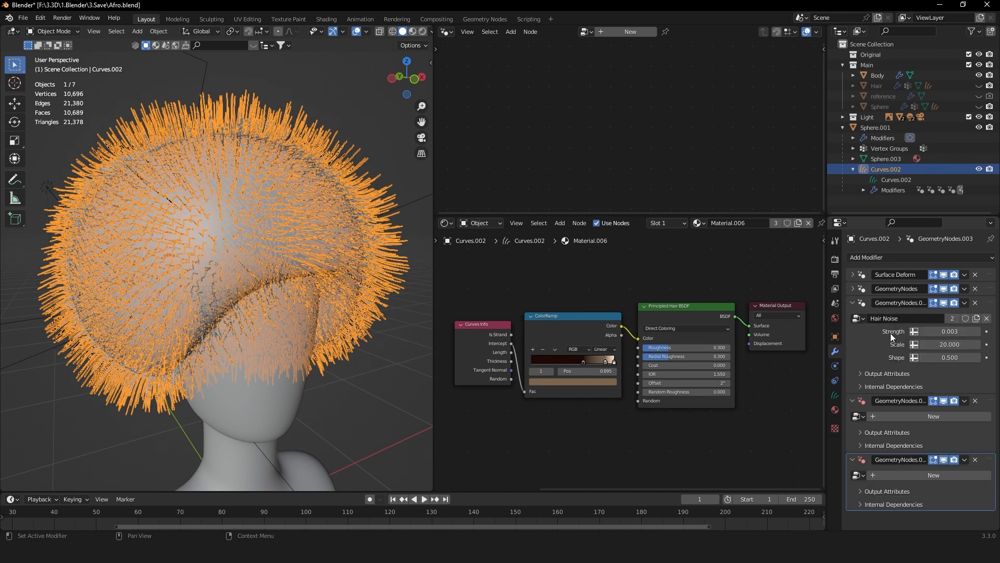
Set Hair Noise strength 0.050 and scale 50, then collapse it
double_click(950, 331)
text(0.05)
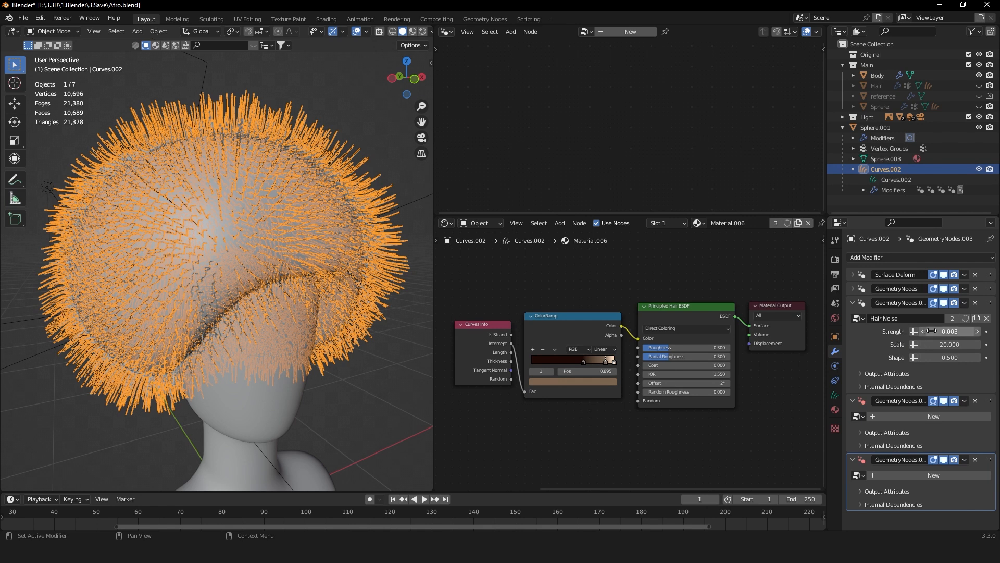
key(Return)
double_click(946, 345)
text(50)
key(Return)
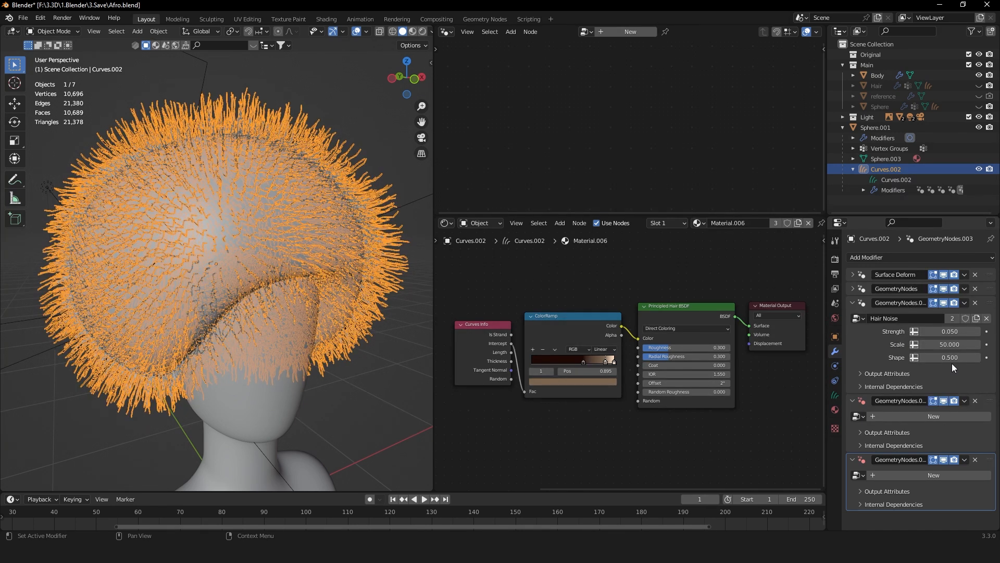
click(851, 303)
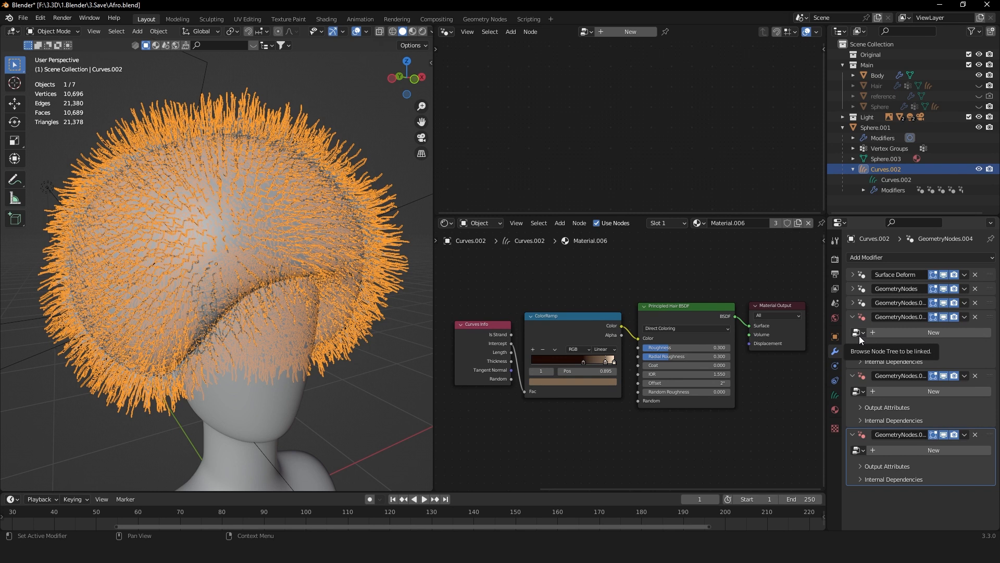
Try Delete Hair, undo it, and link Multiply Hair Control instead
click(859, 333)
click(899, 368)
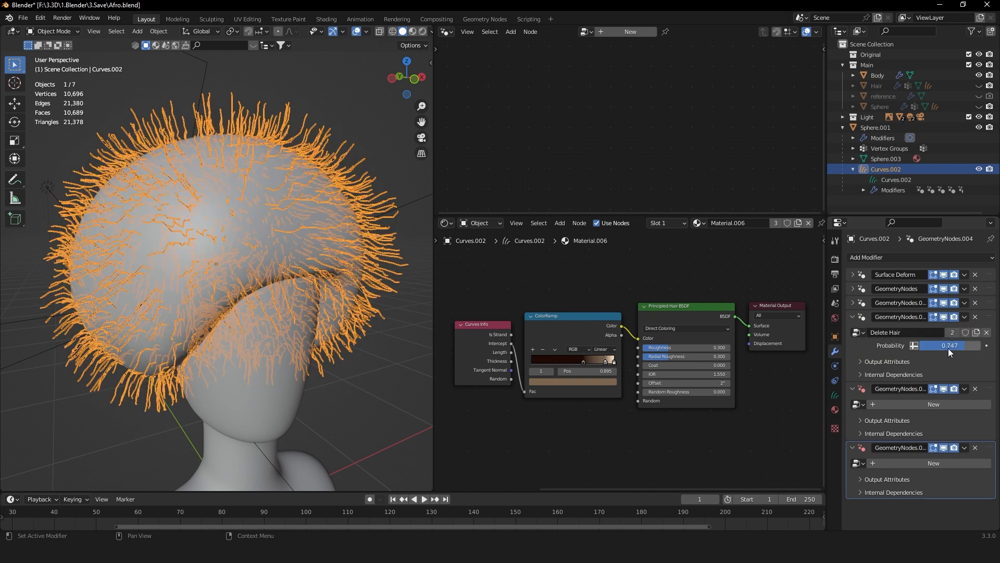
key(ctrl+z)
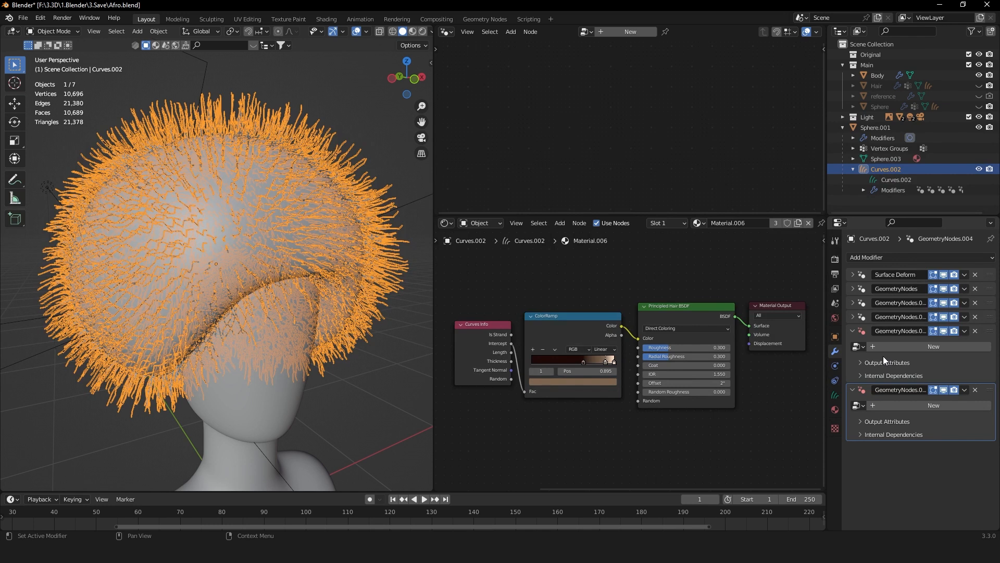
click(887, 353)
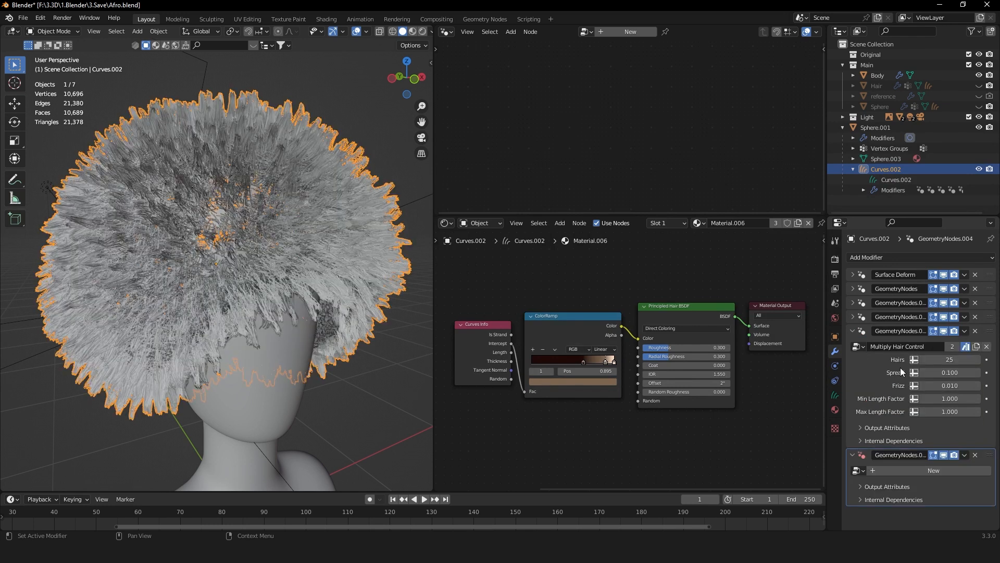
Give Multiply Hair Control 8 hairs per guide and a 0.050 spread
double_click(948, 360)
text(8)
key(Return)
double_click(934, 373)
text(0.05)
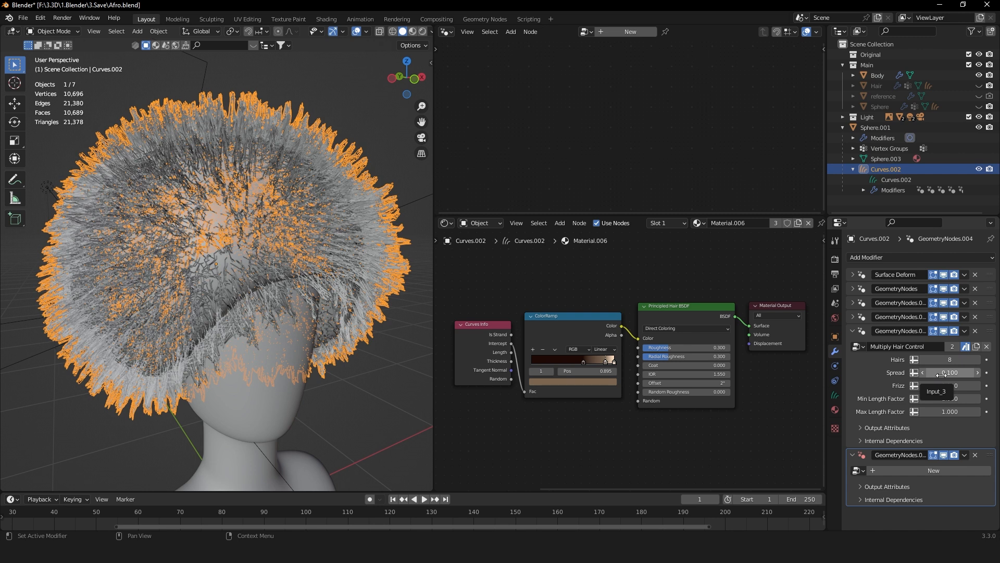
key(Return)
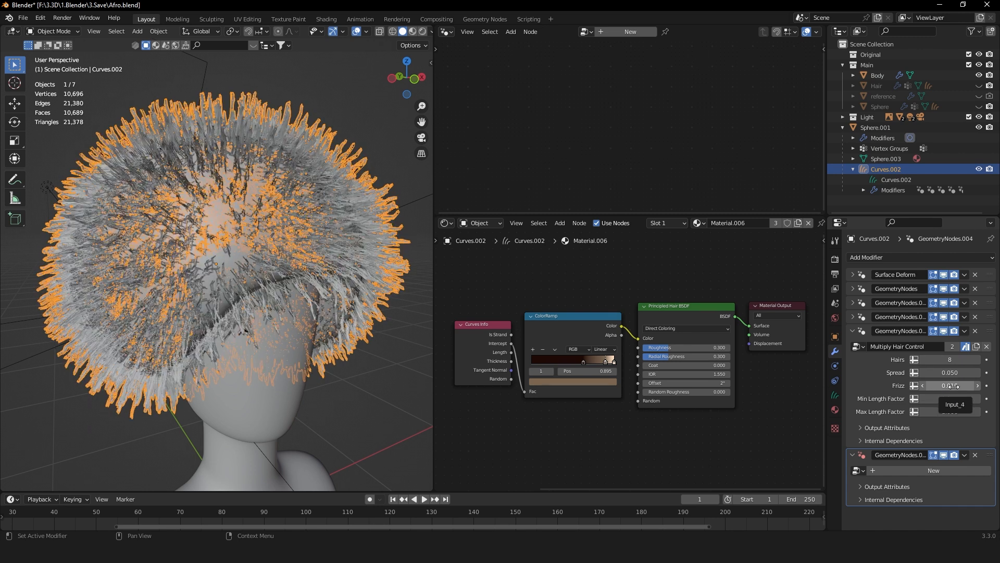
Bring in Braid Control curls and lower B (Height) to 0.05
click(853, 345)
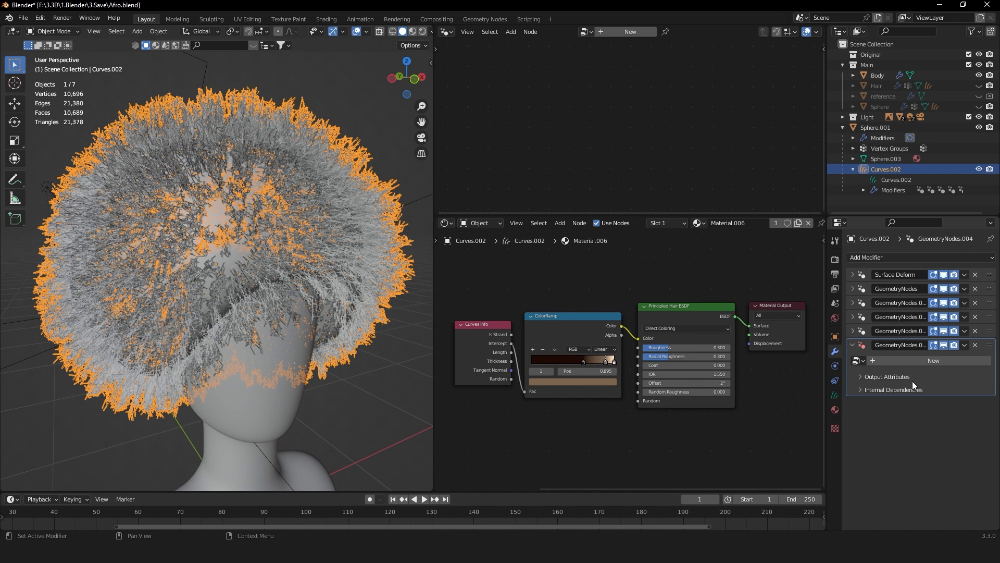
key(ctrl+z)
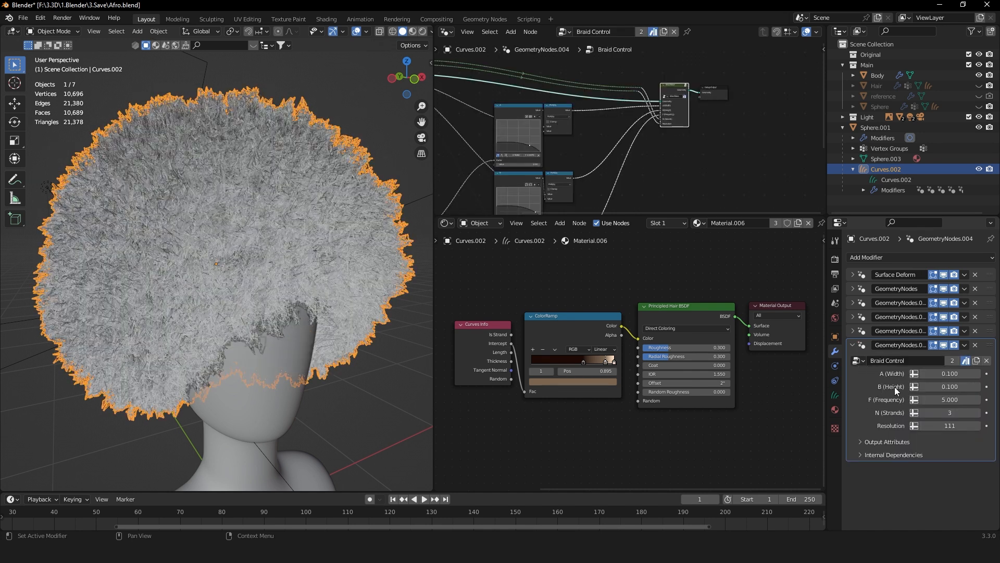
double_click(944, 386)
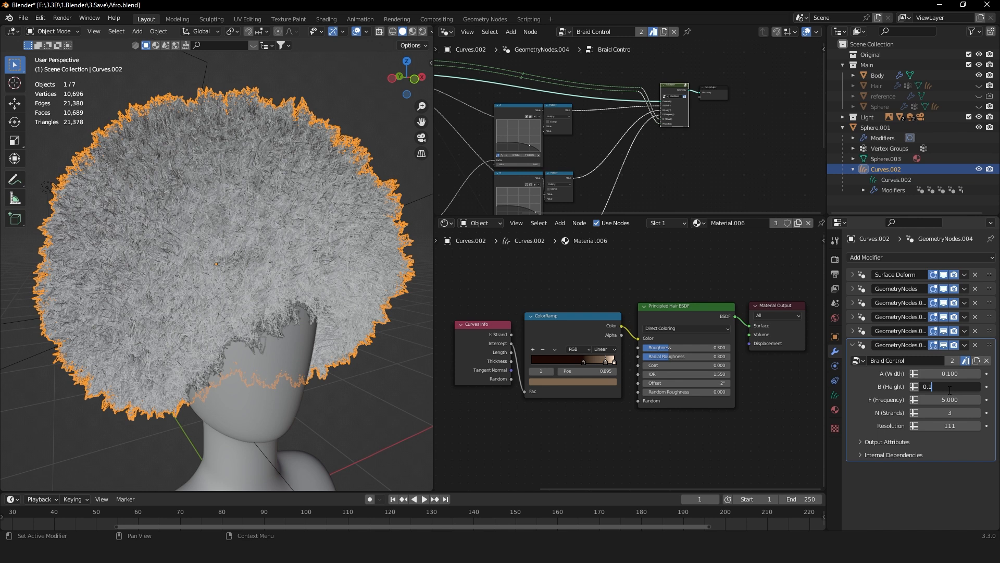
text(5)
key(Return)
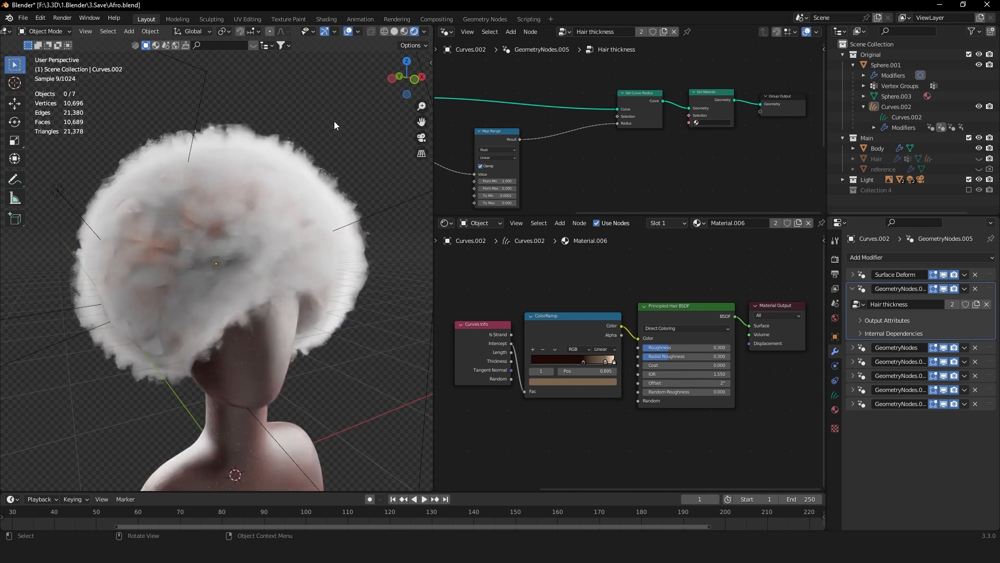
Insert a Multiply-by-3 Math node between Map Range and Set Curve Radius, preview rendered
key(z)
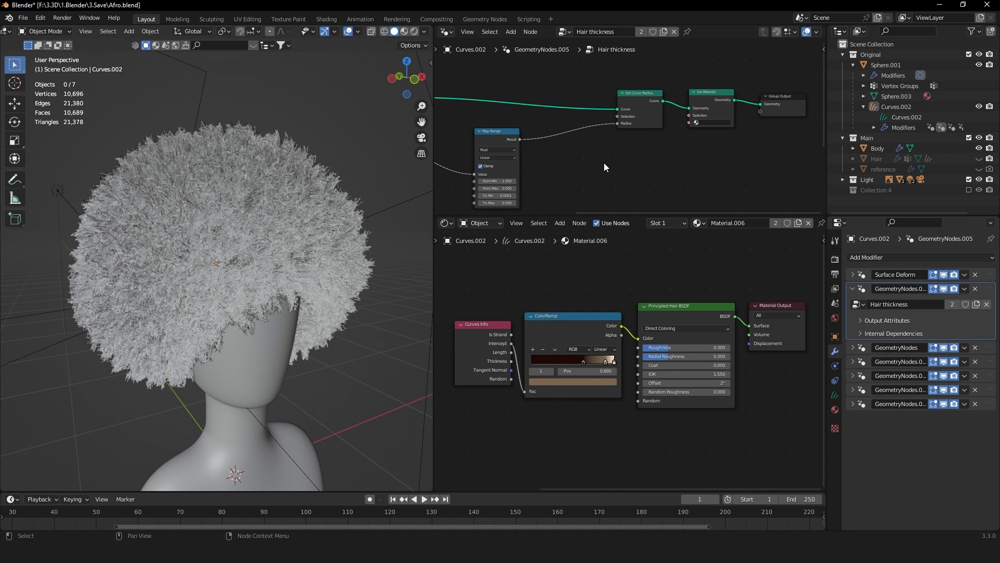
key(shift+a)
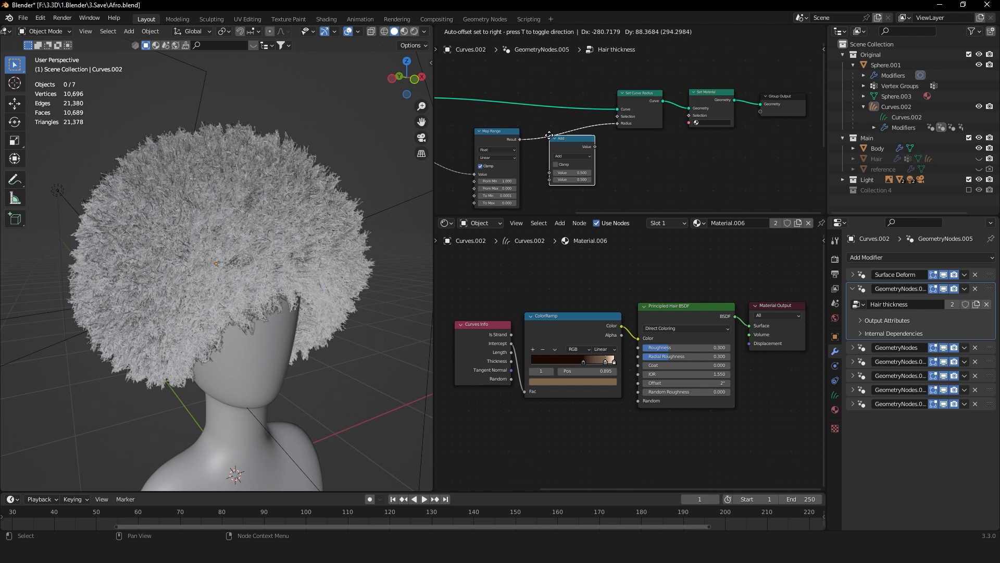
click(549, 136)
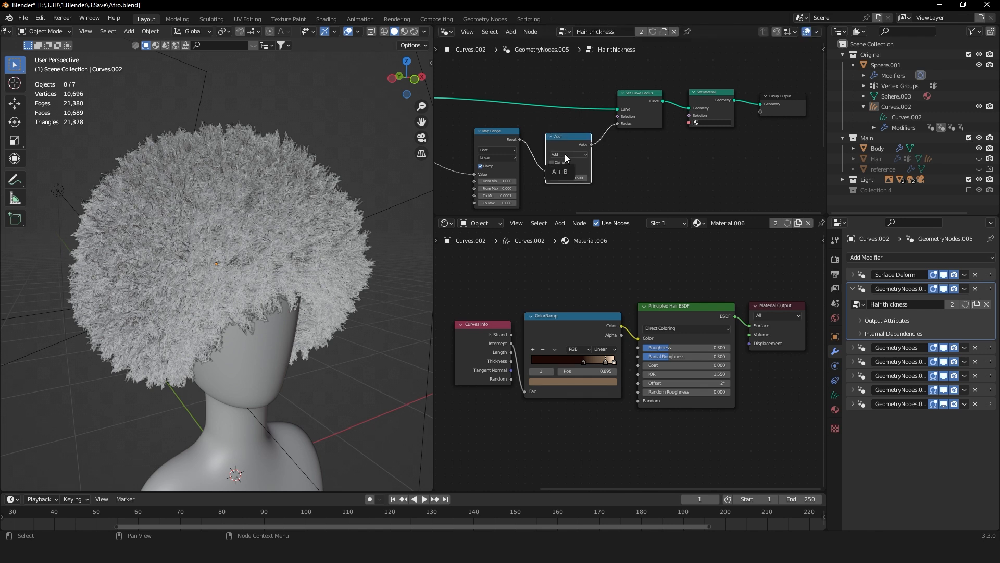
click(564, 155)
click(576, 154)
middle_drag(557, 177, 614, 176)
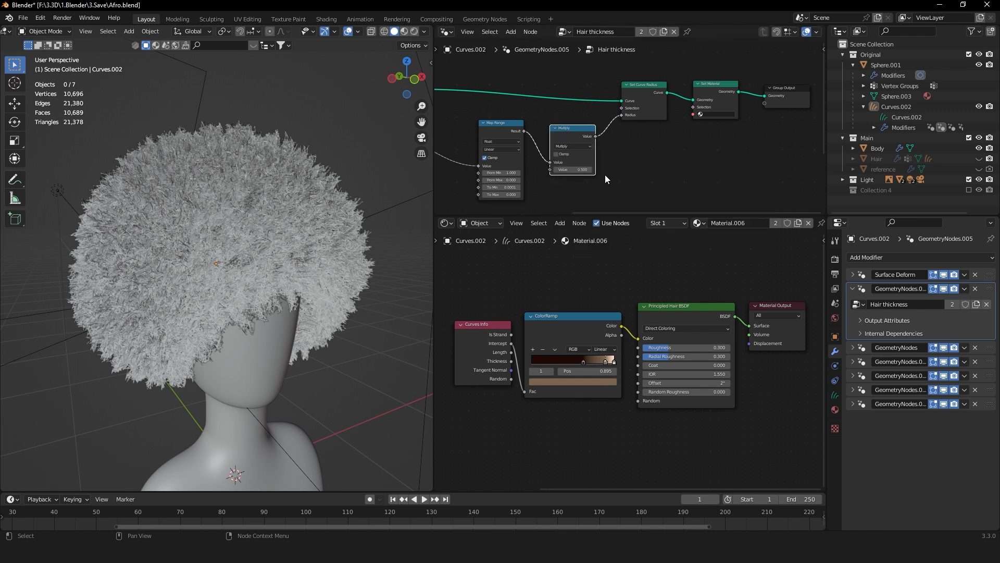
drag(571, 171, 609, 170)
key(z)
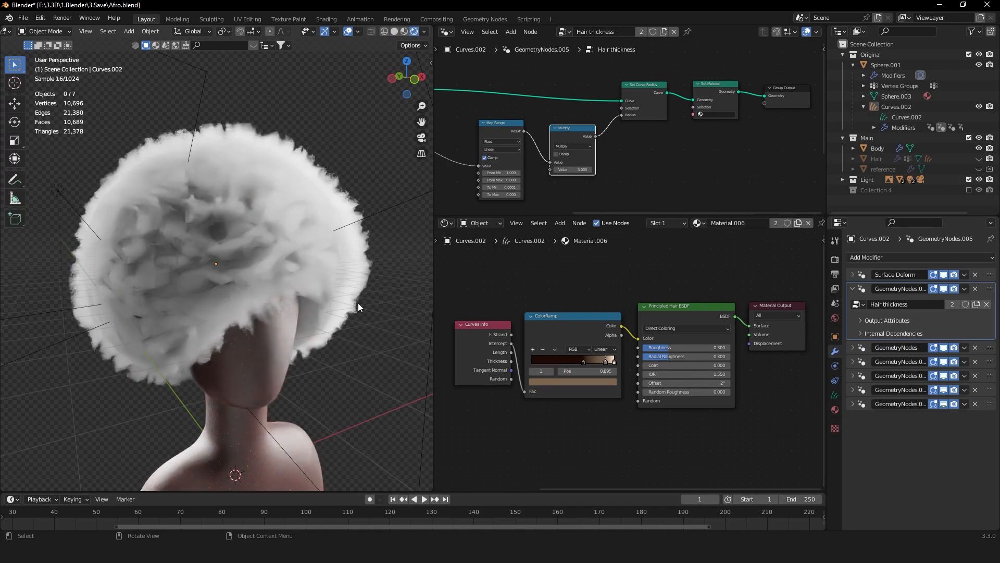
Create a second material slot on Curves.002 with a new material named Hair
click(283, 166)
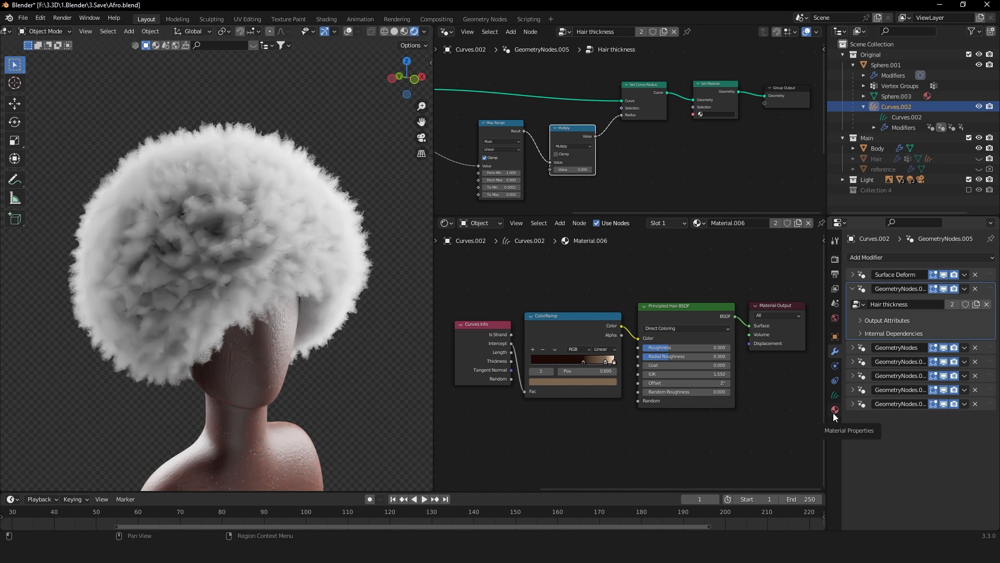
click(833, 413)
click(991, 257)
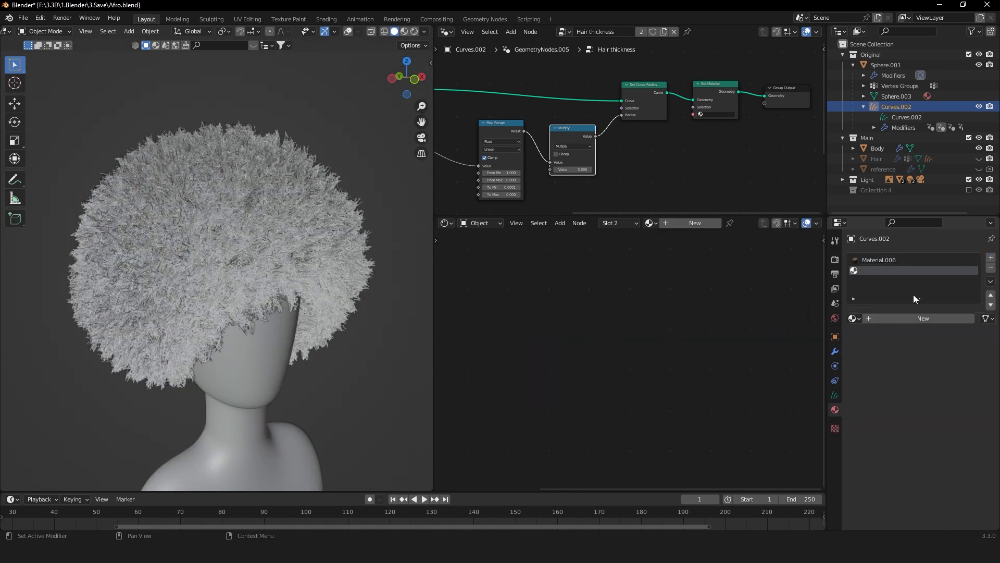
click(892, 318)
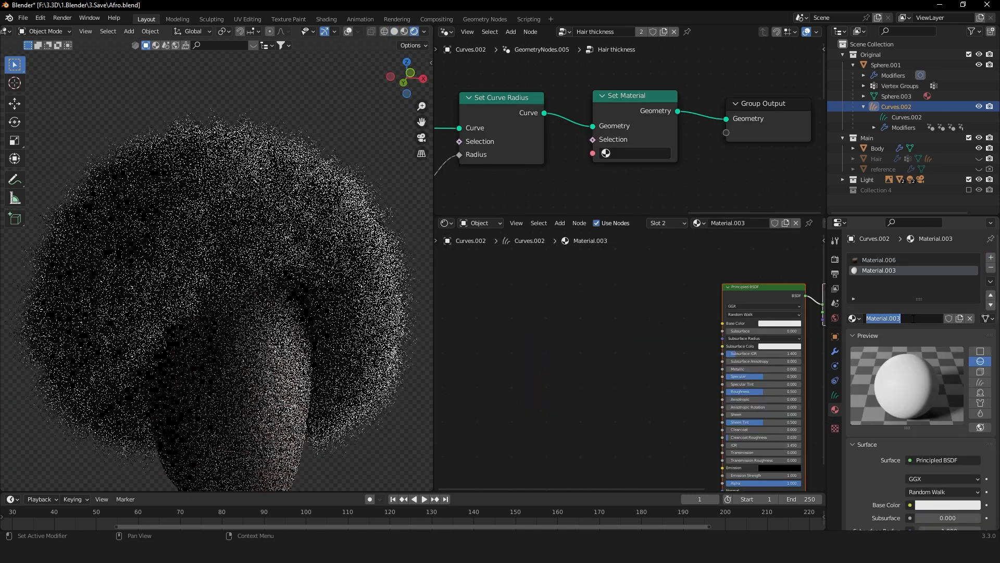
double_click(891, 319)
text(Hair)
key(Return)
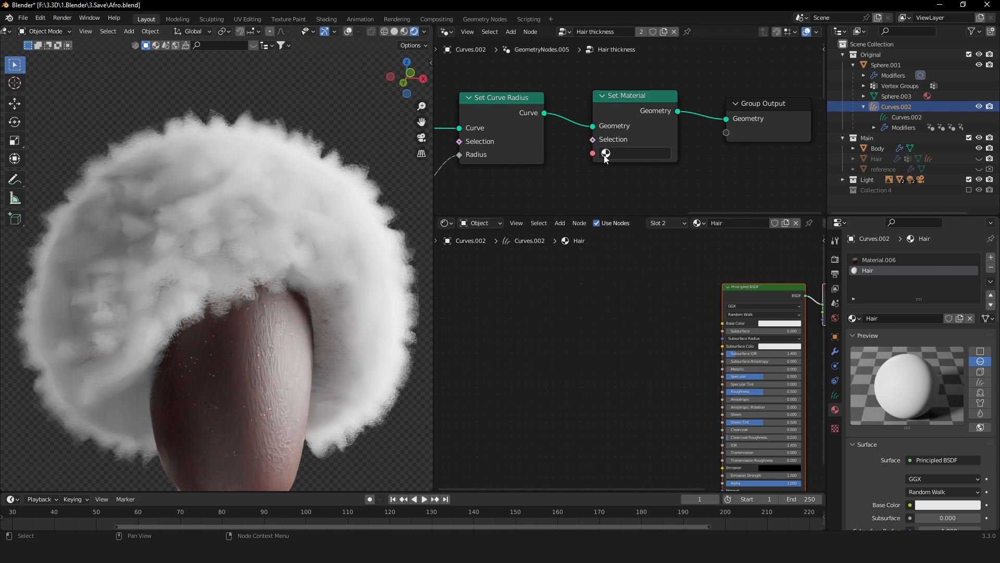
Assign Hair in the Set Material node and delete its default Principled BSDF
click(635, 154)
click(625, 251)
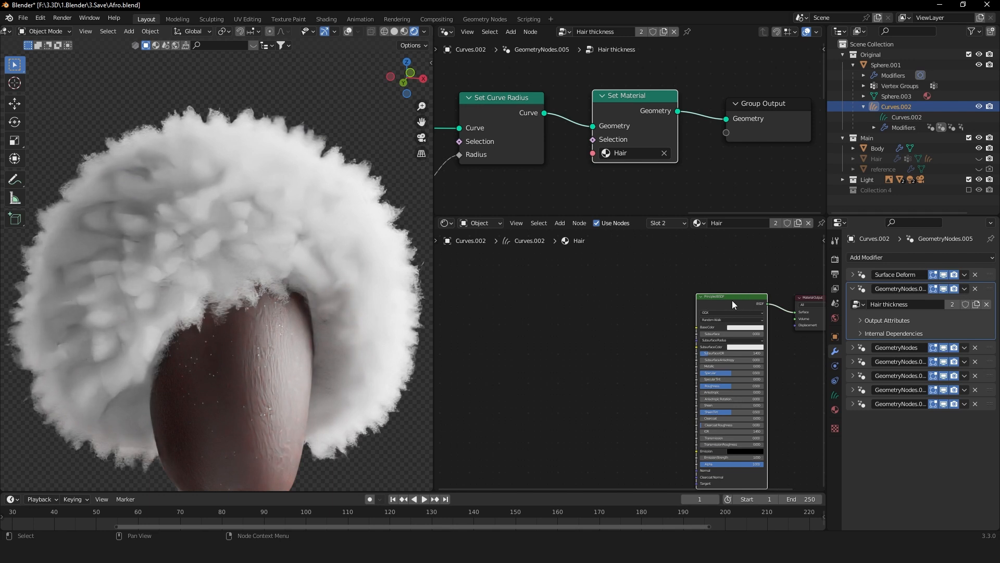
key(x)
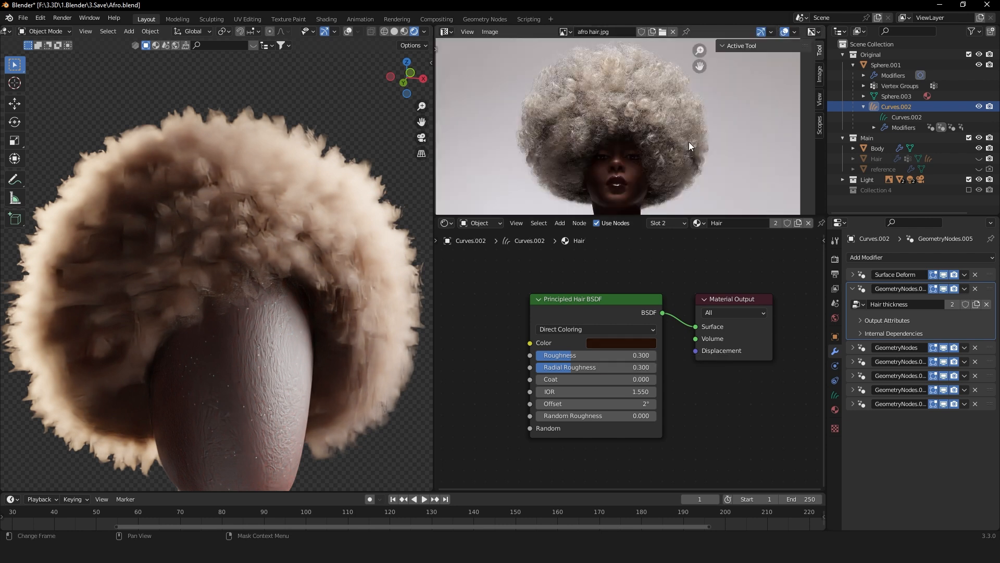
Add a Curves Info node and a ColorRamp node to the hair material
key(shift+a)
text(cu)
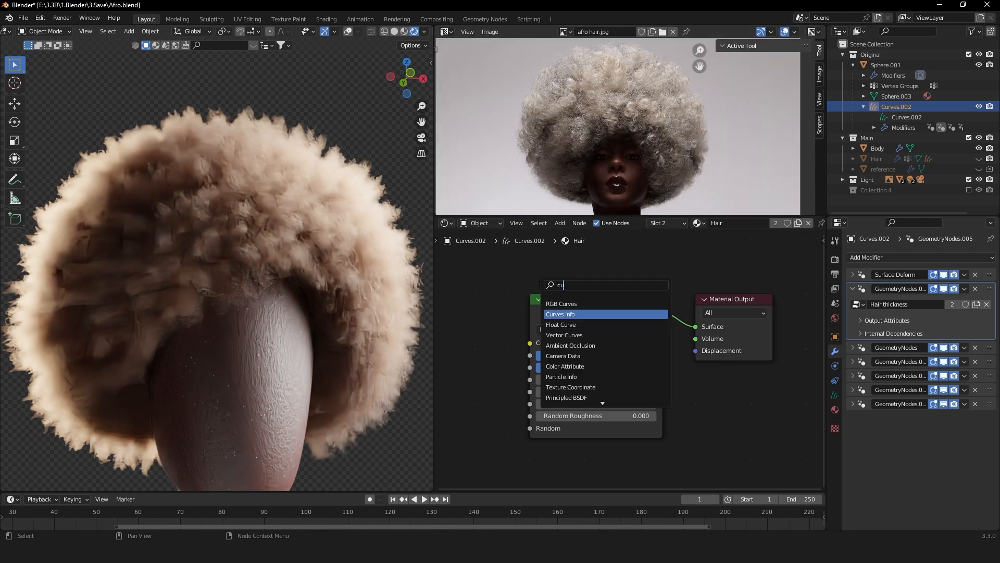
key(Return)
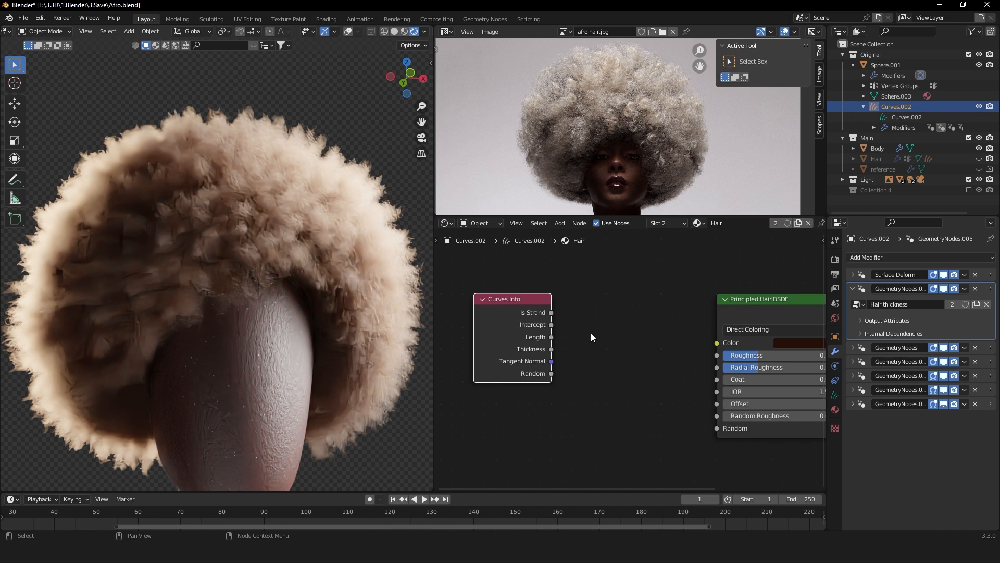
key(shift+a)
text(col)
key(Return)
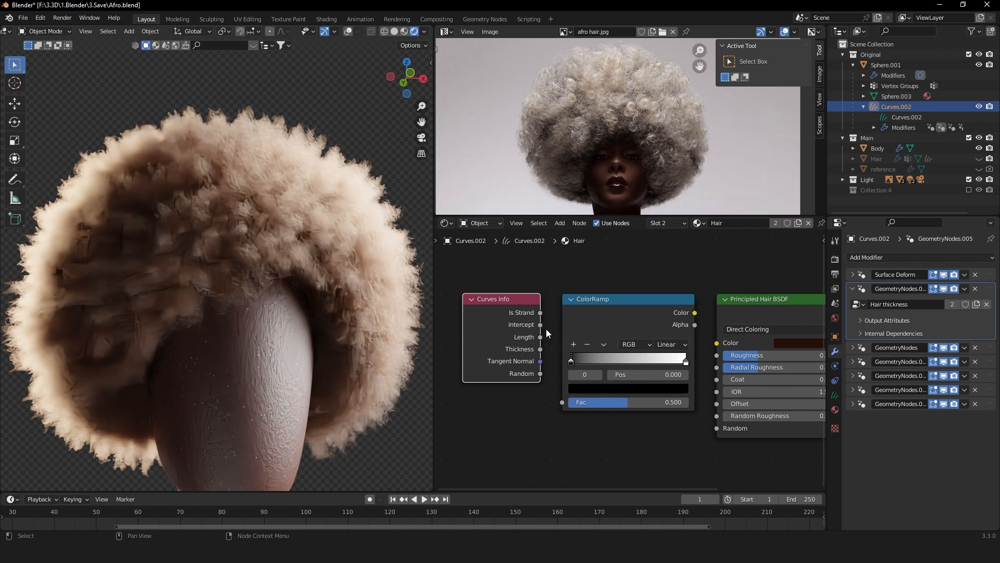
Wire Intercept into the ramp's Fac and the ramp Color into Principled Hair BSDF Color
drag(540, 324, 563, 402)
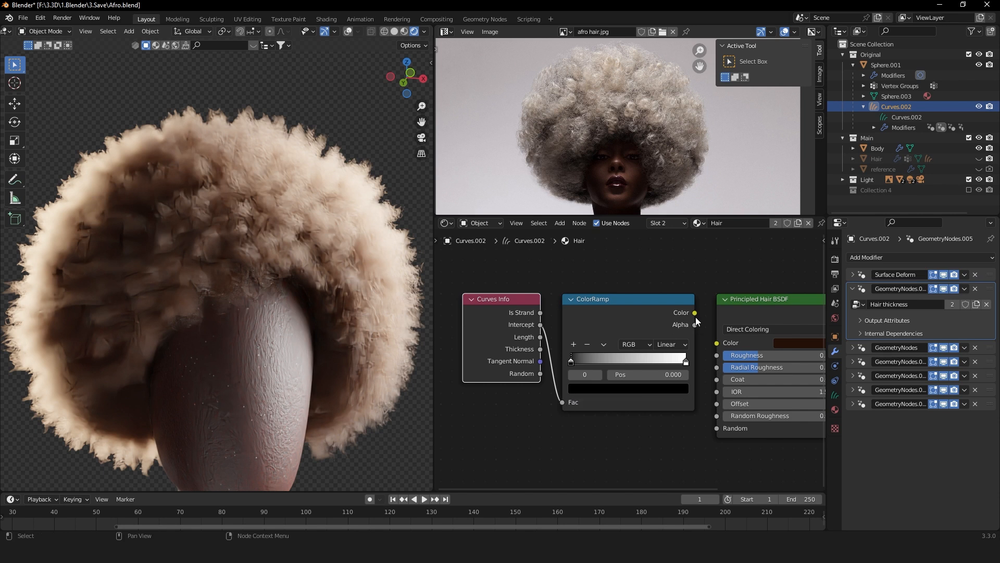
drag(695, 314, 716, 344)
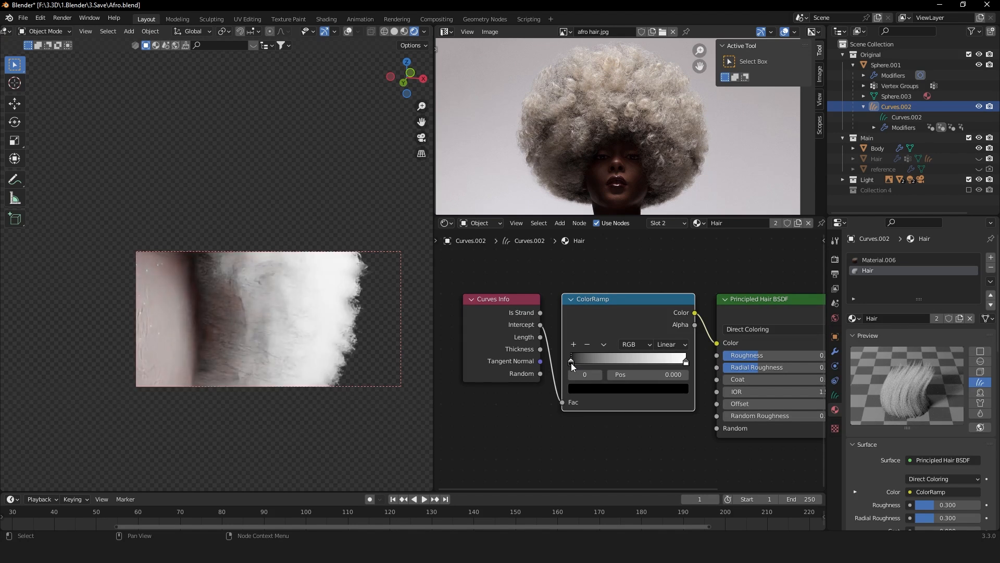
Extend the dark-brown root stop to 0.627 and set tan and peach stops at 0.895 and 1.000
drag(572, 362, 647, 362)
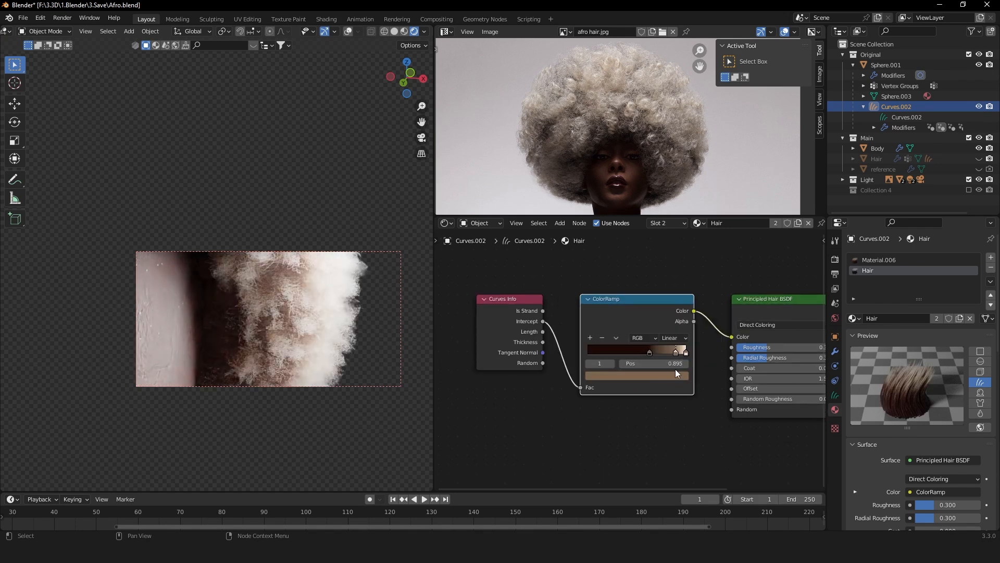
scroll(679, 374, up, 3)
scroll(679, 375, up, 2)
click(653, 367)
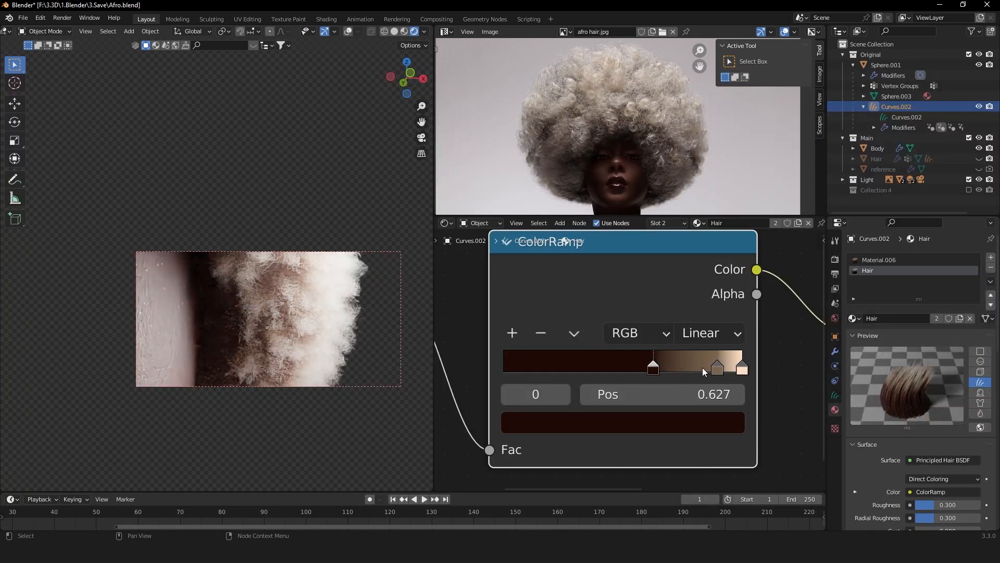
click(716, 369)
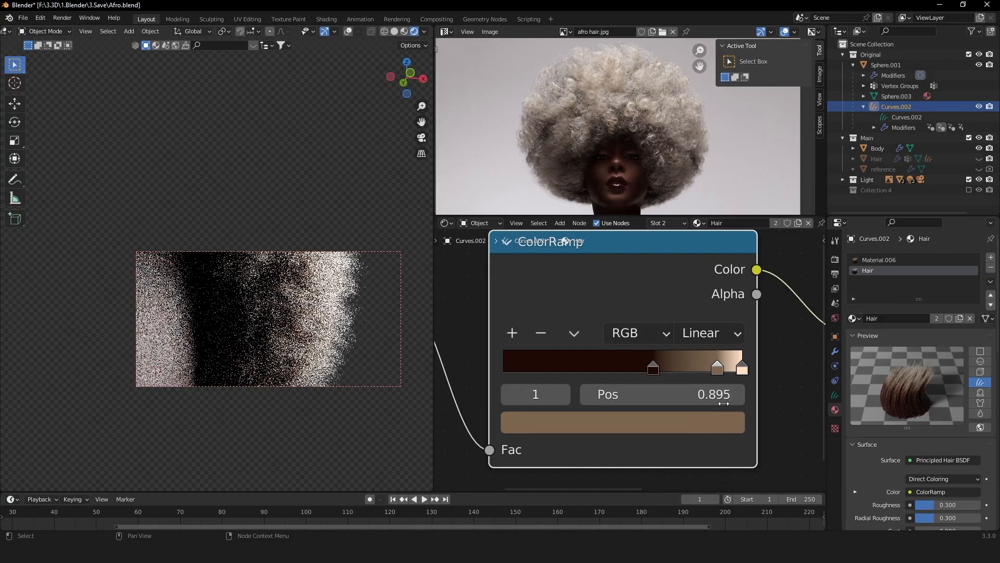
click(742, 369)
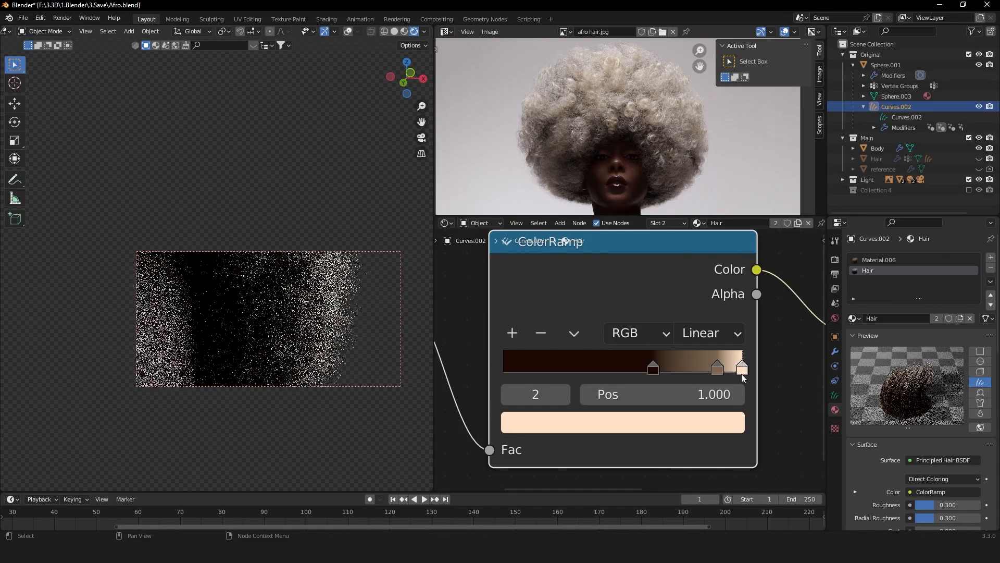
click(680, 422)
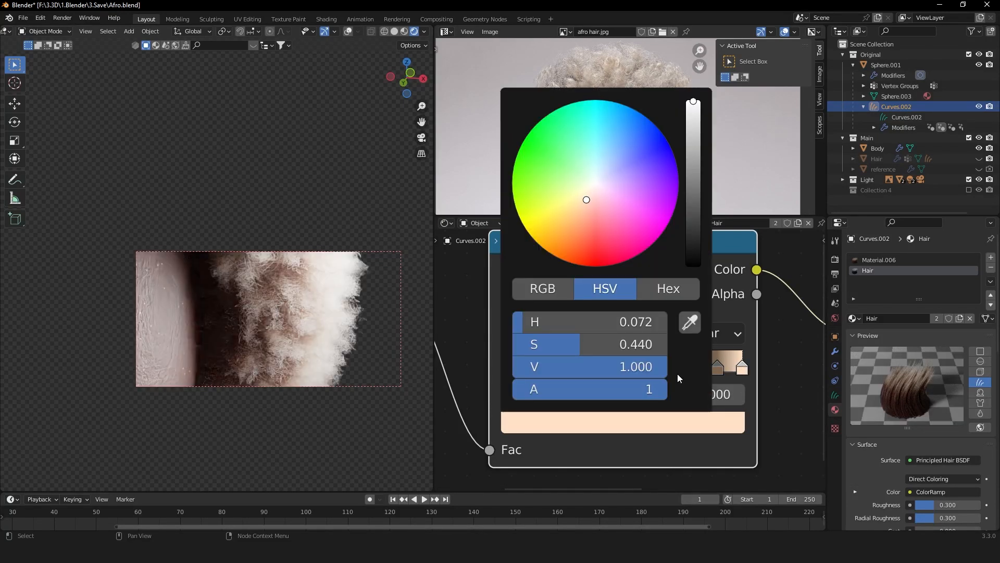